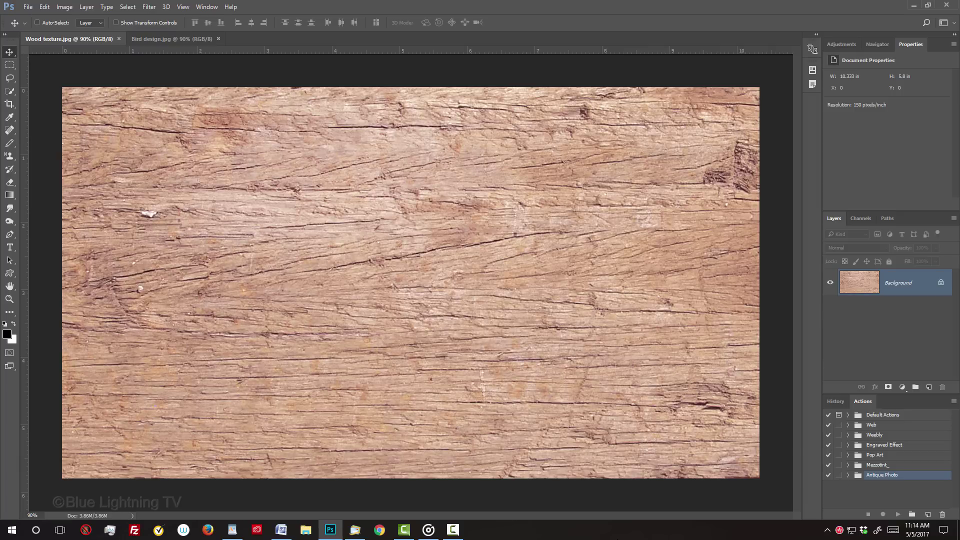
# Step: Type the word TEXT in American Captain beside the bird in Bird design
pyautogui.click(189, 38)
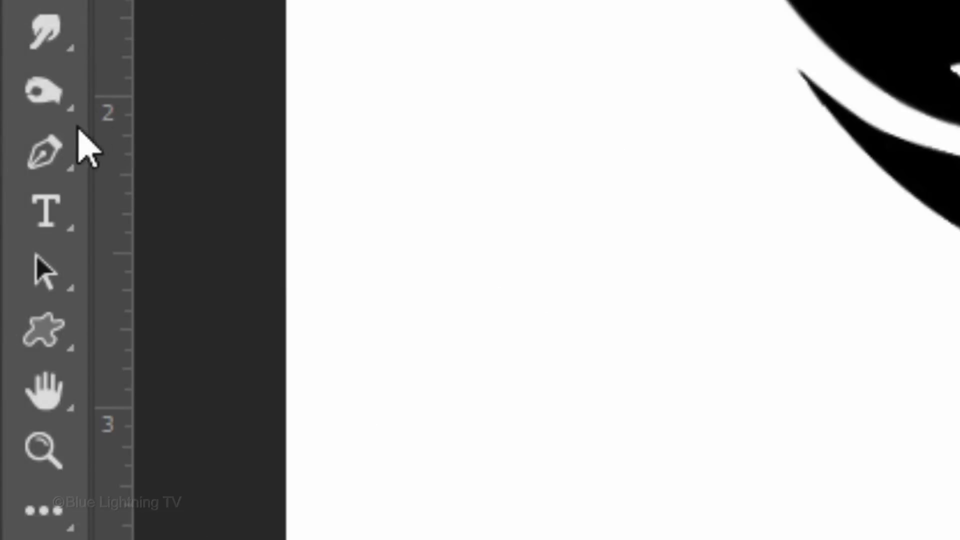
pyautogui.rightClick(9, 247)
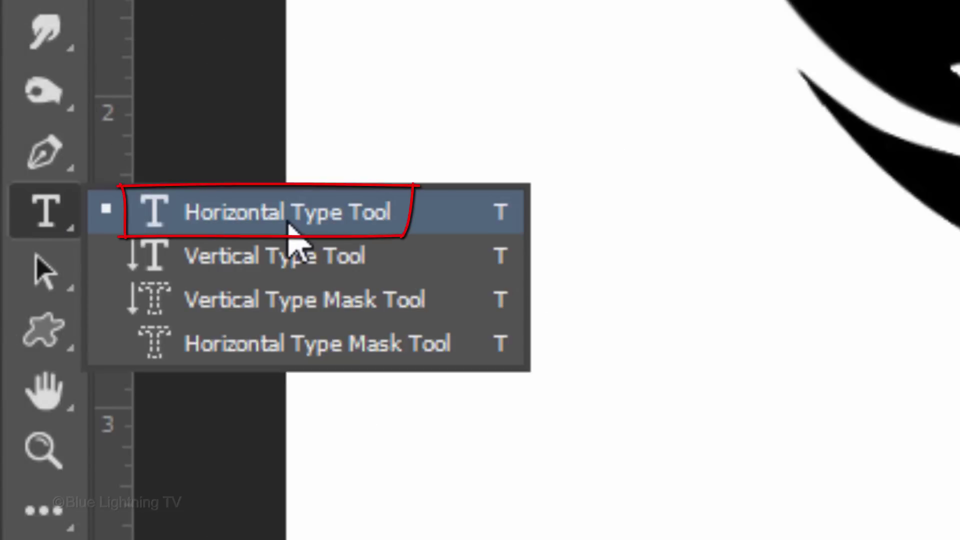
pyautogui.click(292, 220)
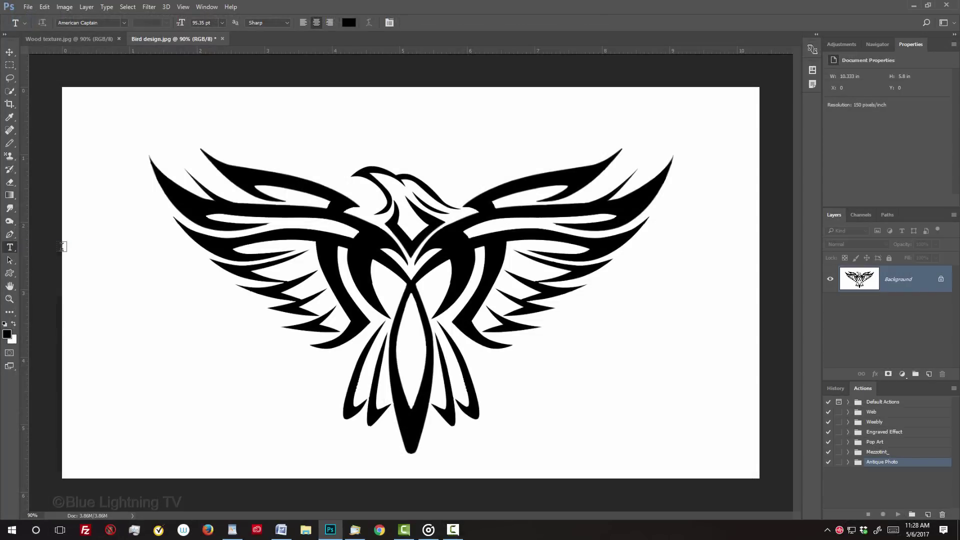
pyautogui.click(232, 370)
pyautogui.write('TEXT')
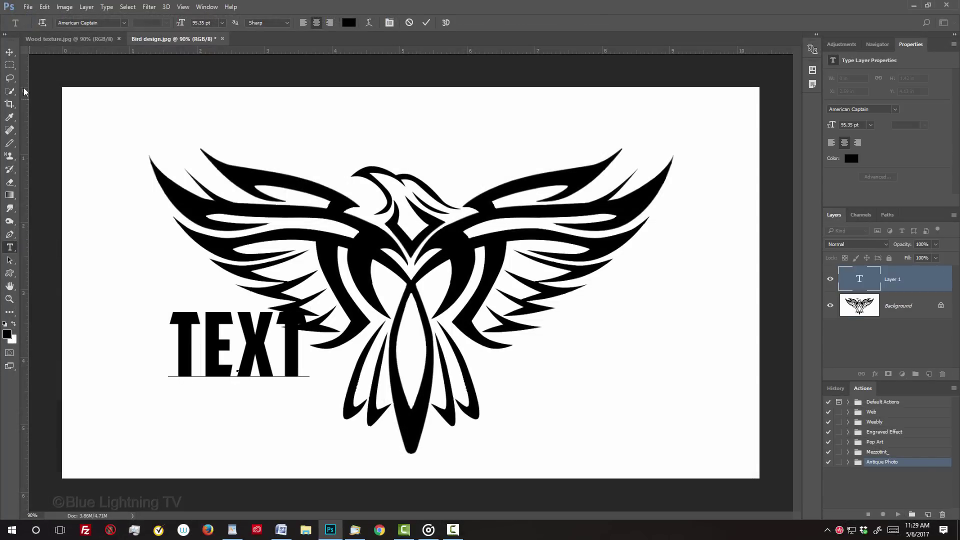
# Step: Move TEXT lower on the canvas and merge it into the background with Ctrl+E
pyautogui.click(12, 54)
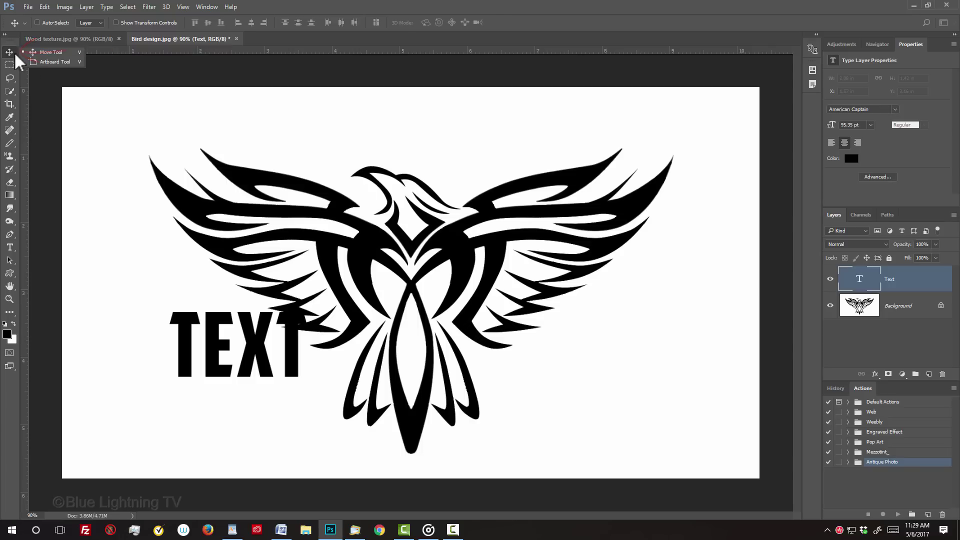
pyautogui.moveTo(231, 348); pyautogui.dragTo(228, 381)
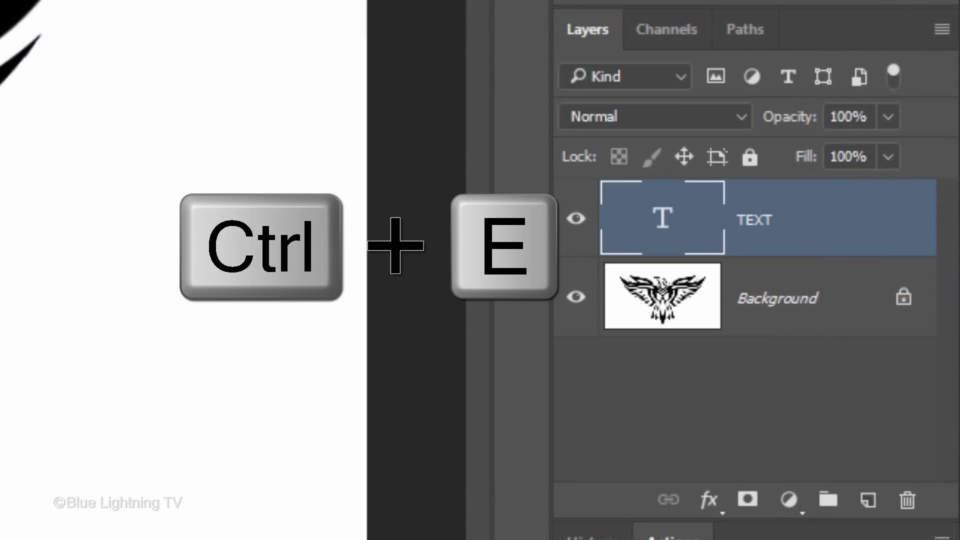
pyautogui.hotkey('ctrl', 'e')
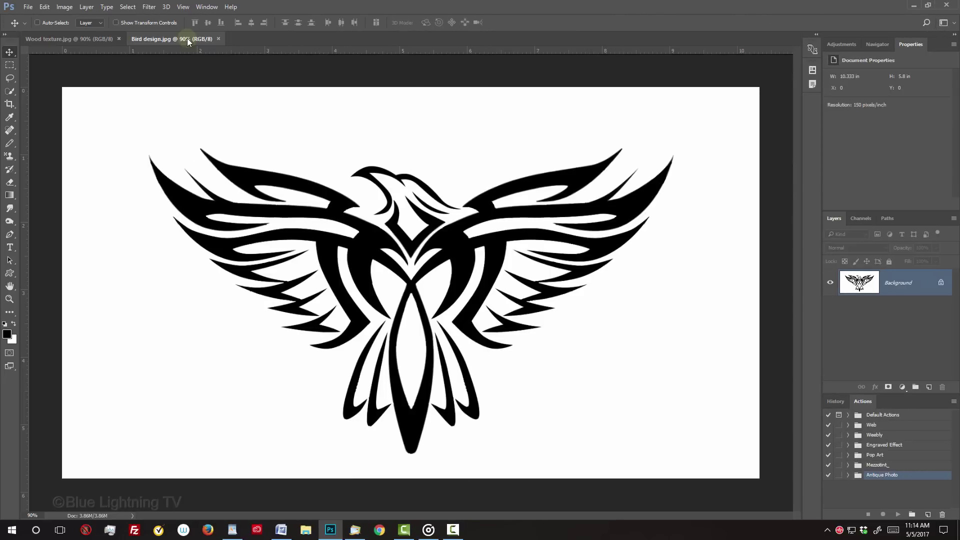
# Step: Copy the whole bird image and paste it into Wood texture as a new layer
pyautogui.hotkey('ctrl', 'a')
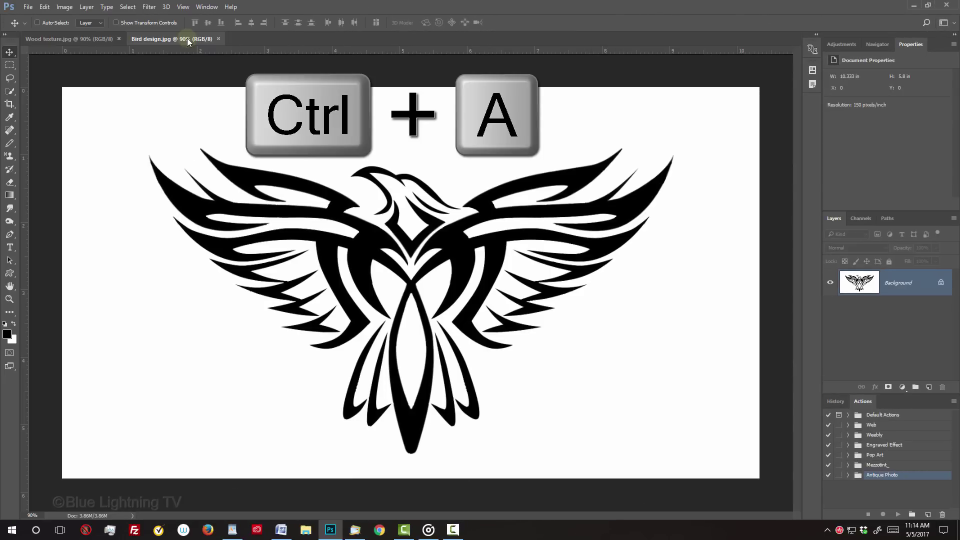
pyautogui.hotkey('ctrl', 'a')
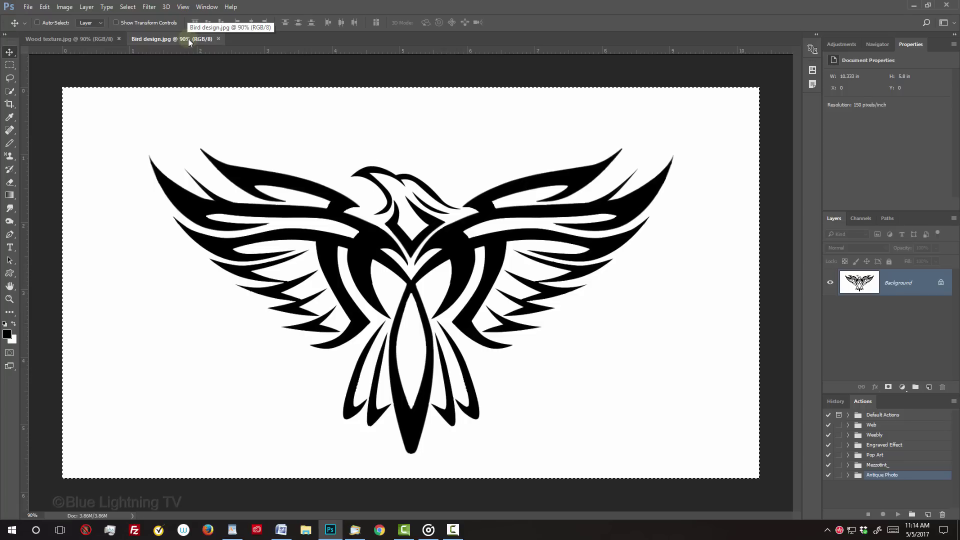
pyautogui.hotkey('ctrl', 'c')
pyautogui.click(98, 39)
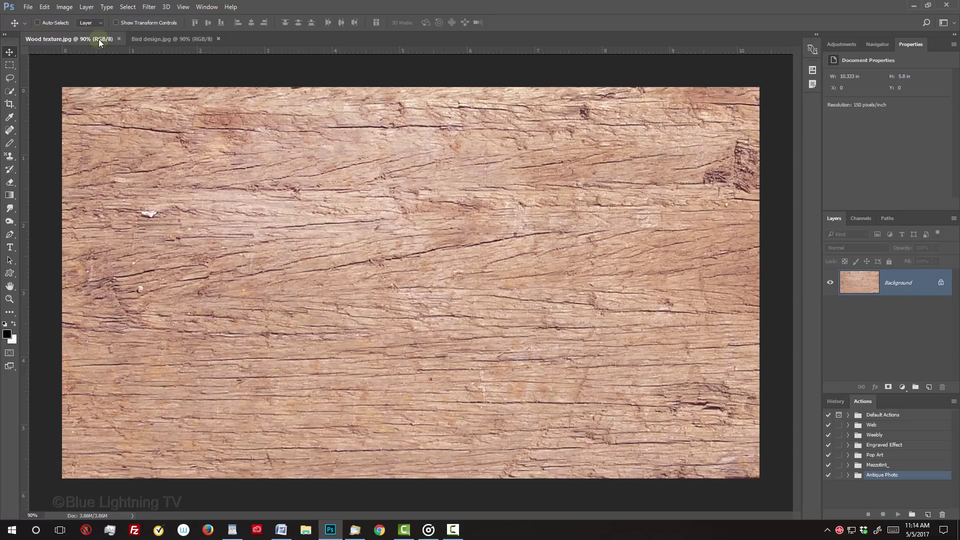
pyautogui.hotkey('ctrl', 'v')
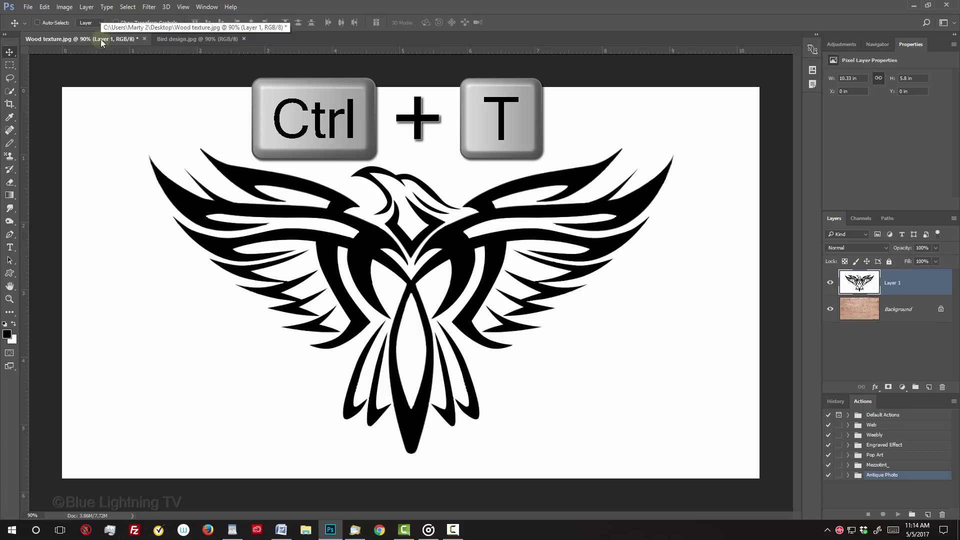
# Step: Scale the pasted bird proportionally from the centre until it covers the whole canvas
pyautogui.hotkey('ctrl', 't')
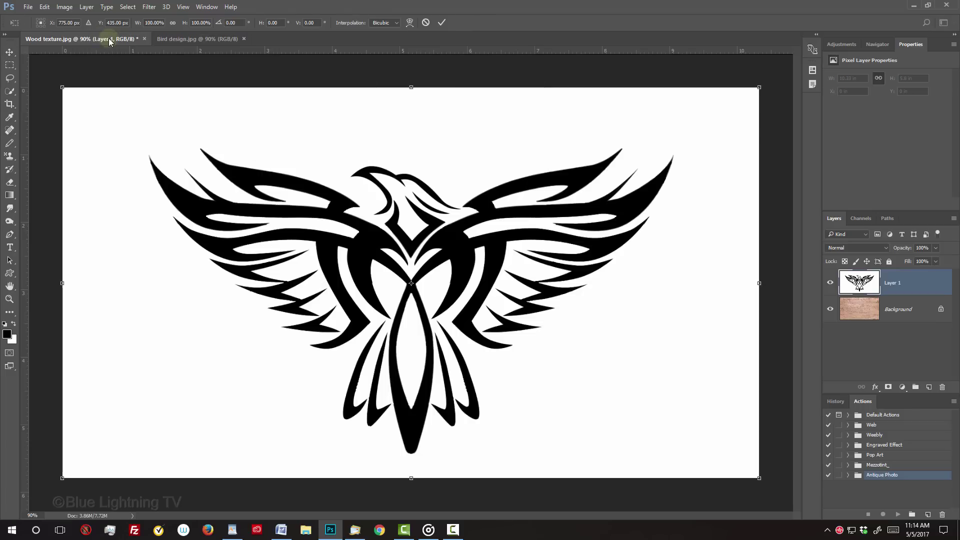
pyautogui.moveTo(62, 88); pyautogui.dragTo(62, 89)
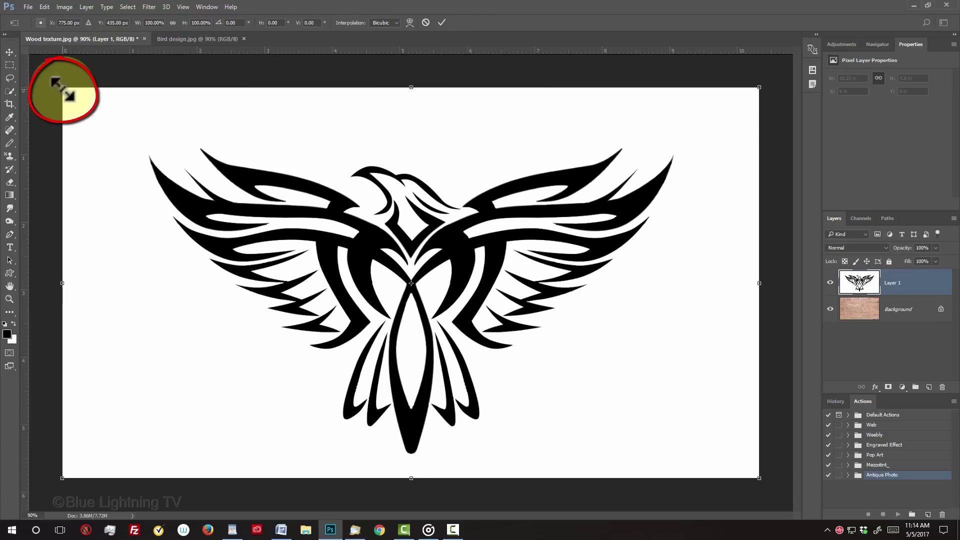
pyautogui.hotkey('alt', 'shift')
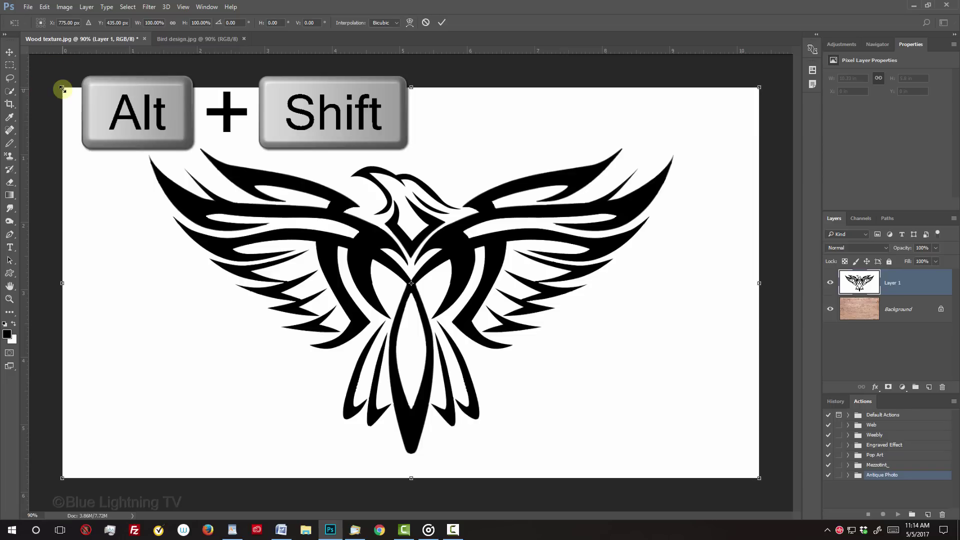
pyautogui.moveTo(62, 89)
pyautogui.mouseDown()
pyautogui.moveTo(223, 206)
pyautogui.moveTo(230, 223)
pyautogui.moveTo(99, 124)
pyautogui.moveTo(10, 30)
pyautogui.moveTo(64, 88)
pyautogui.mouseUp()
pyautogui.press('Return')
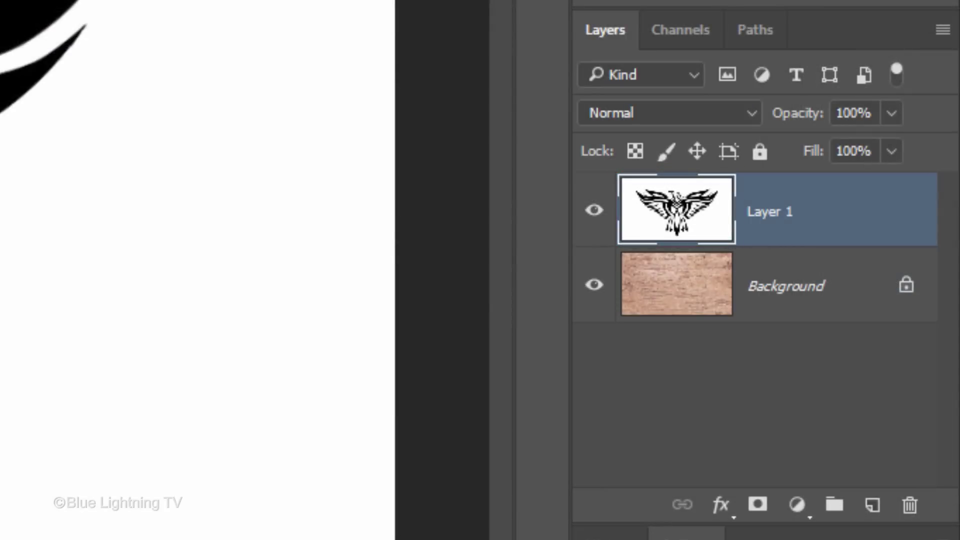
# Step: Duplicate the bird layer, hide Layer 1 copy, and make Layer 1 active
pyautogui.hotkey('ctrl', 'j')
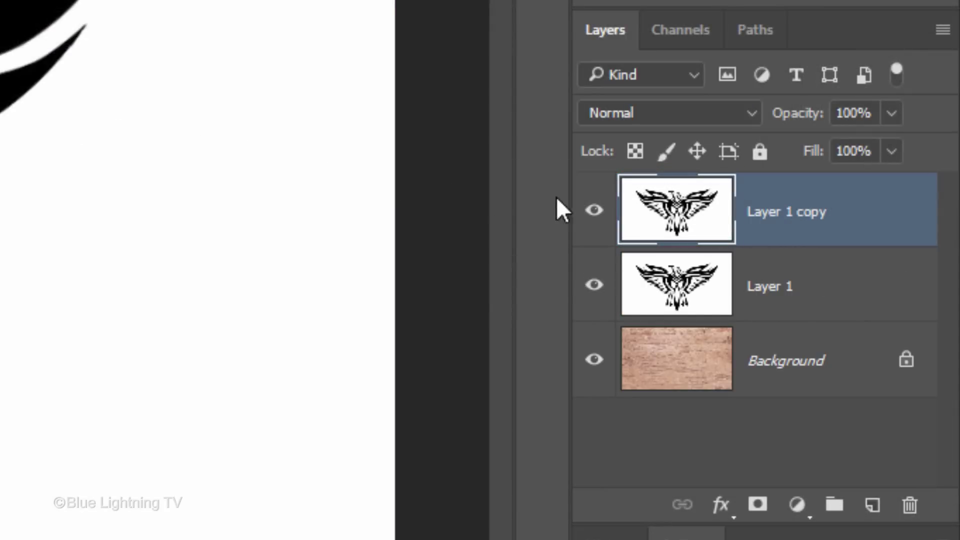
pyautogui.click(595, 214)
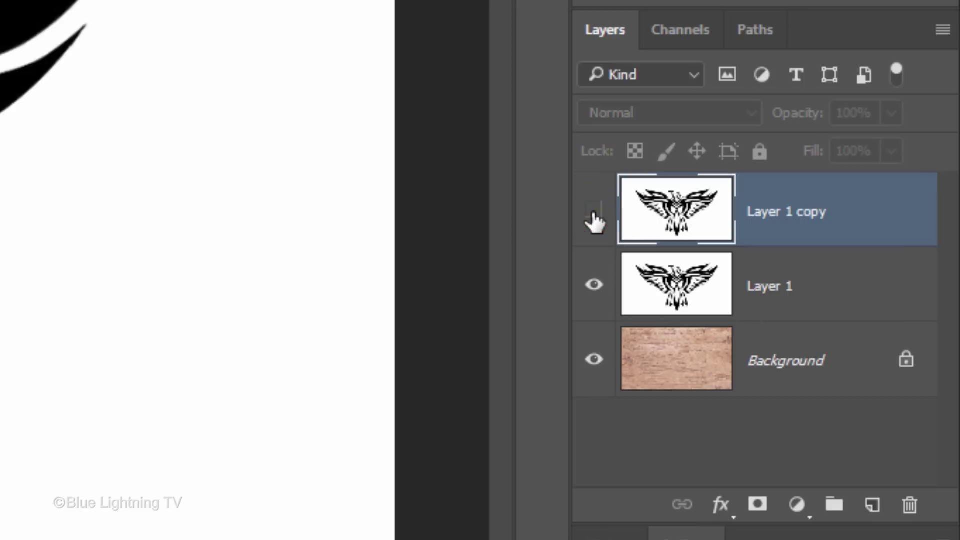
pyautogui.click(669, 289)
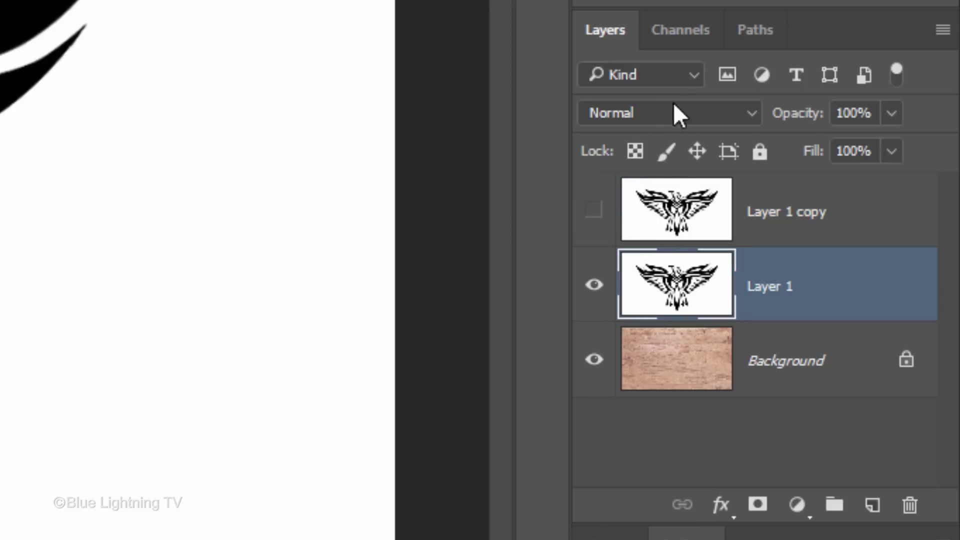
# Step: Load the RGB channel selection and delete the white areas from Layer 1
pyautogui.click(680, 30)
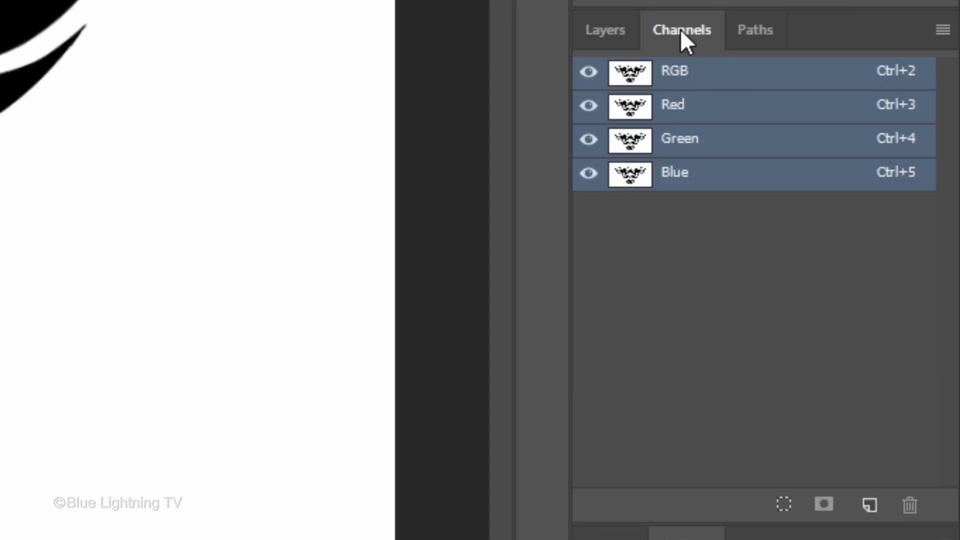
pyautogui.click(783, 506)
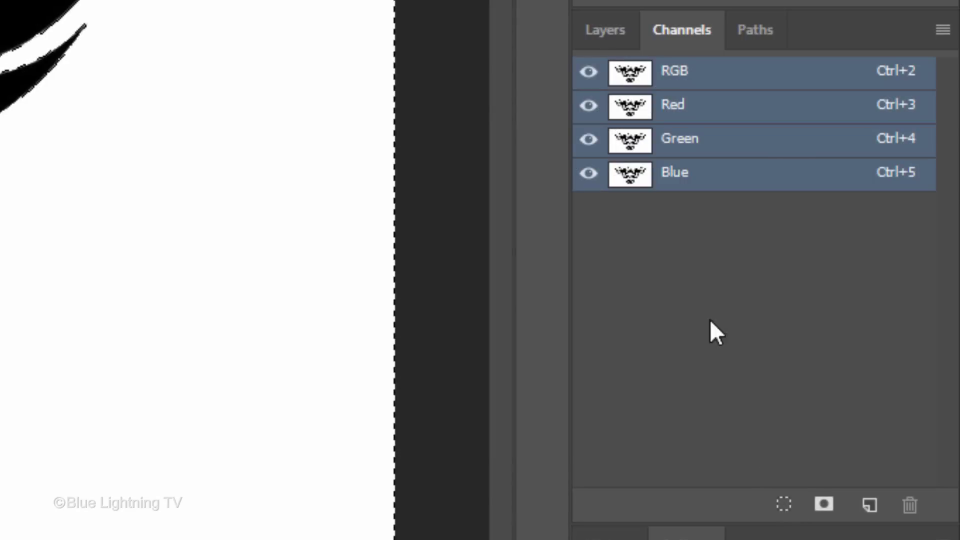
pyautogui.click(603, 30)
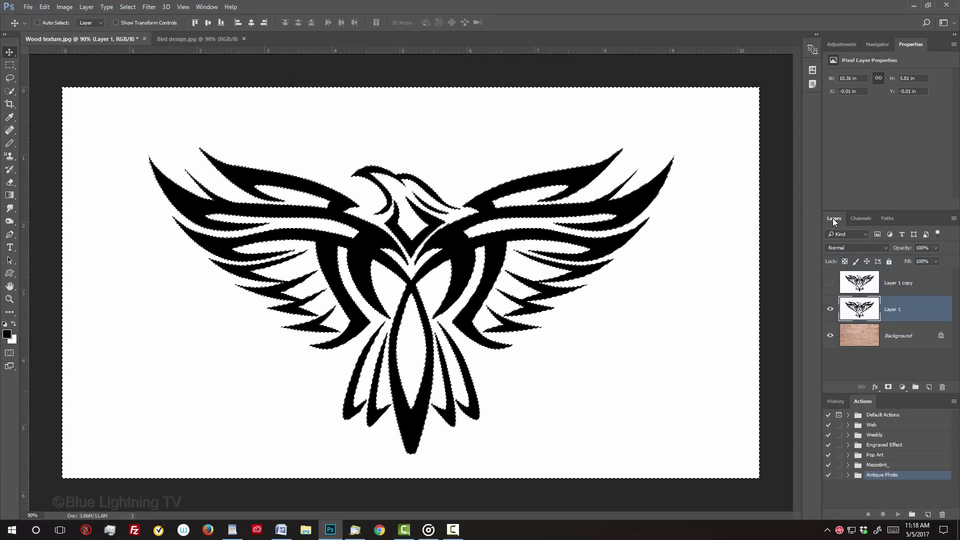
pyautogui.press('Delete')
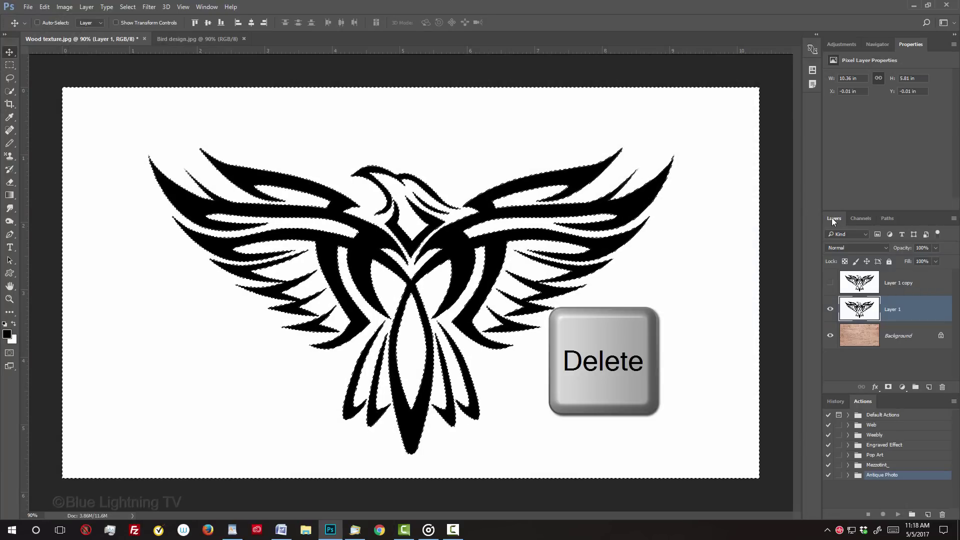
pyautogui.press('Delete')
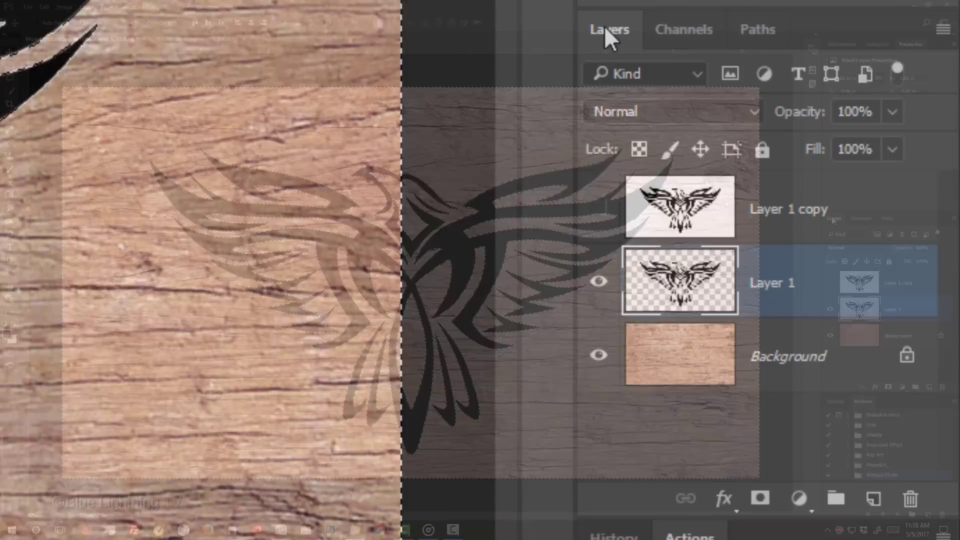
# Step: Show and select Layer 1 copy, expand the selection by 1 pixel, and reset colours to black/white
pyautogui.click(599, 209)
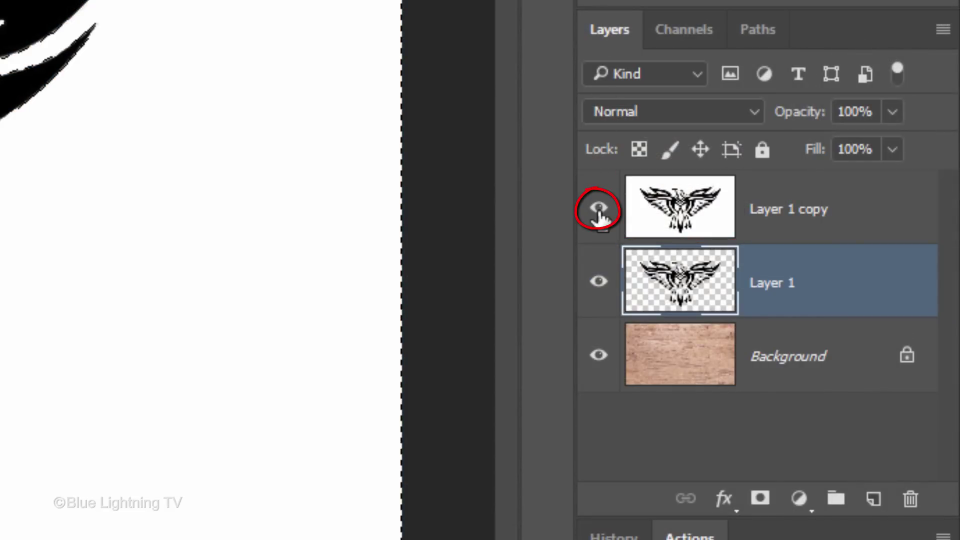
pyautogui.click(688, 220)
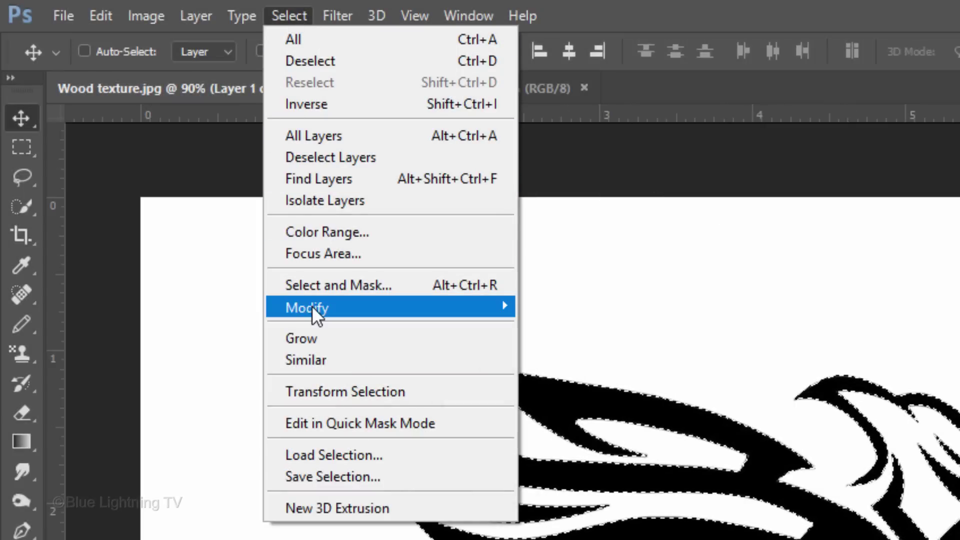
pyautogui.moveTo(311, 304)
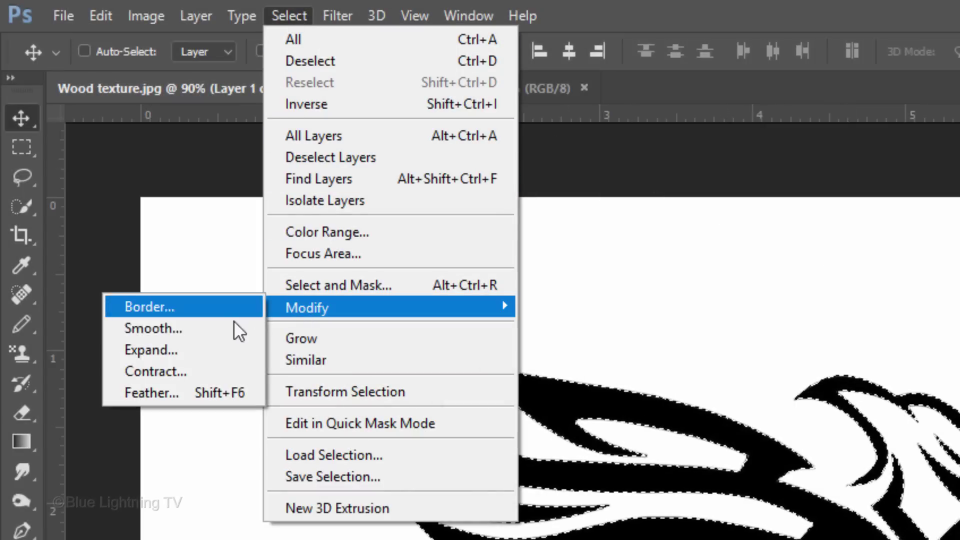
pyautogui.click(219, 347)
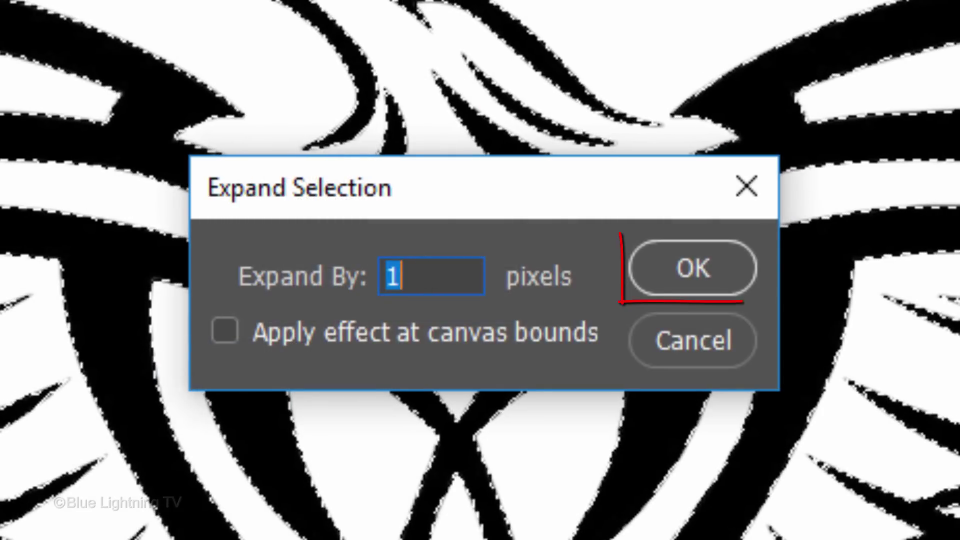
pyautogui.press('Return')
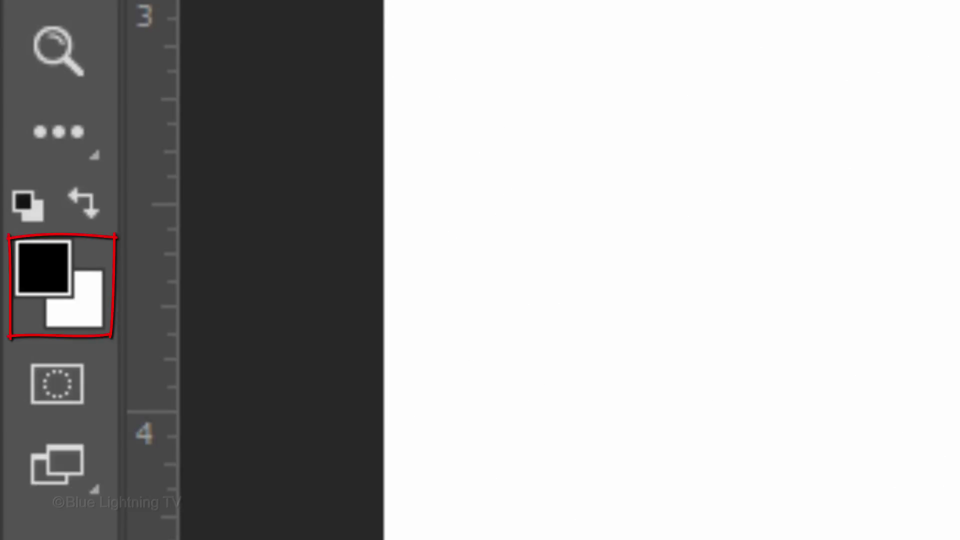
pyautogui.press('d')
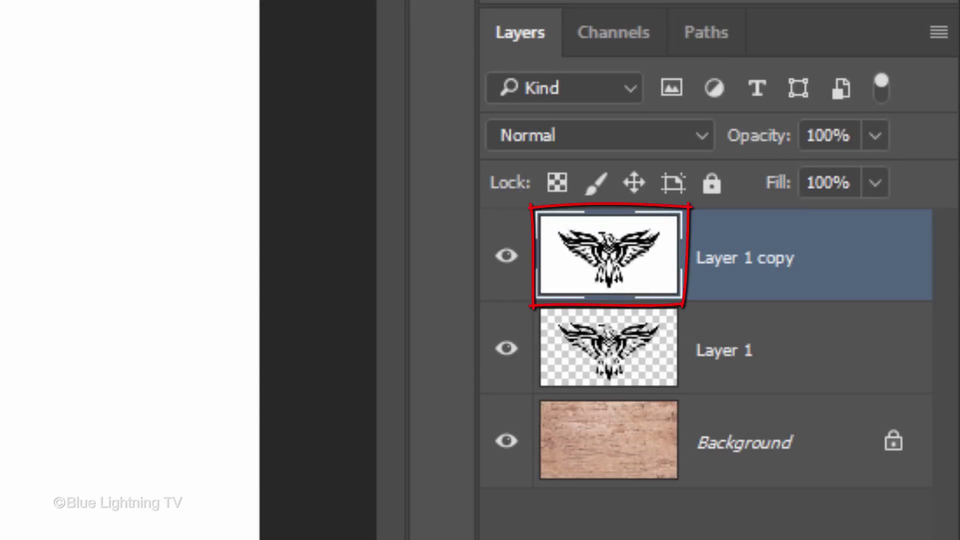
# Step: Invert Layer 1 copy to white on black and apply the Wind filter from the left
pyautogui.hotkey('ctrl', 'i')
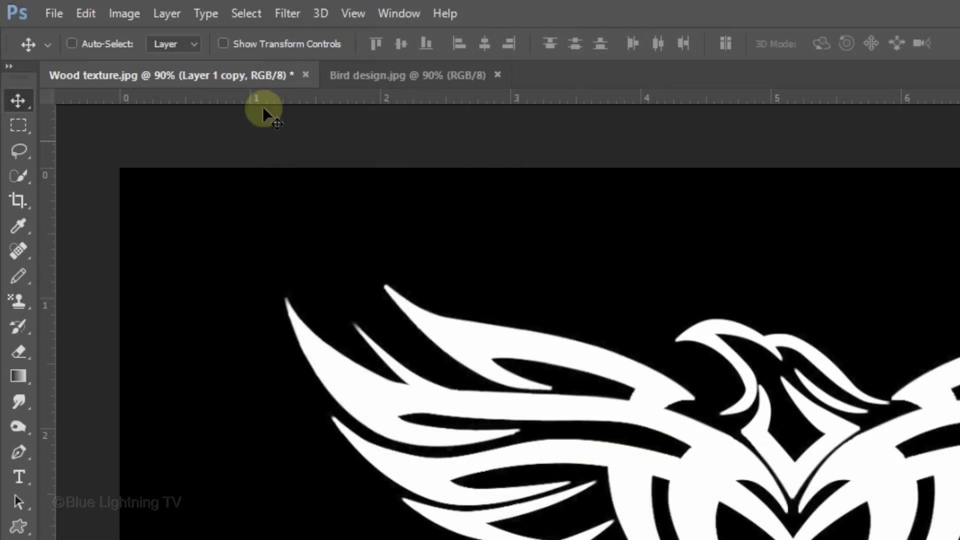
pyautogui.click(288, 14)
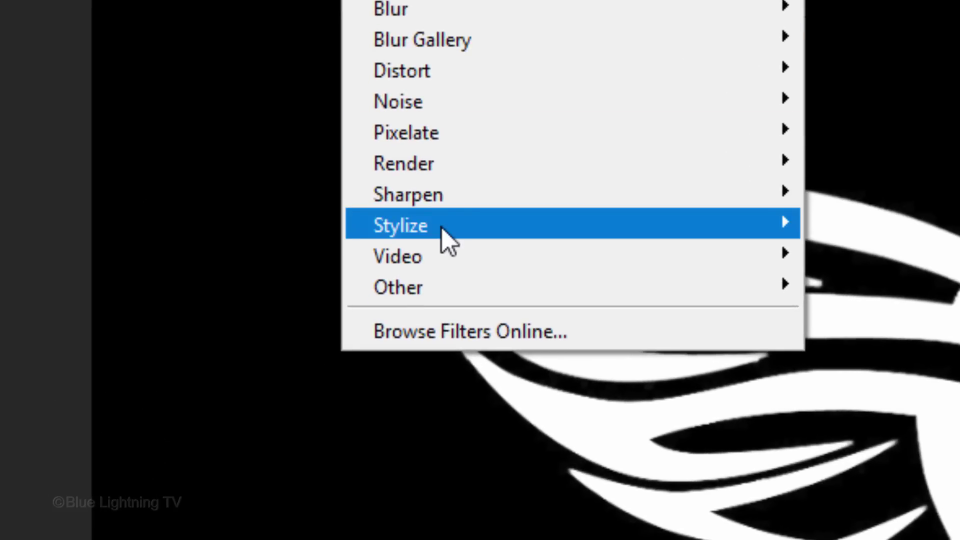
pyautogui.moveTo(442, 229)
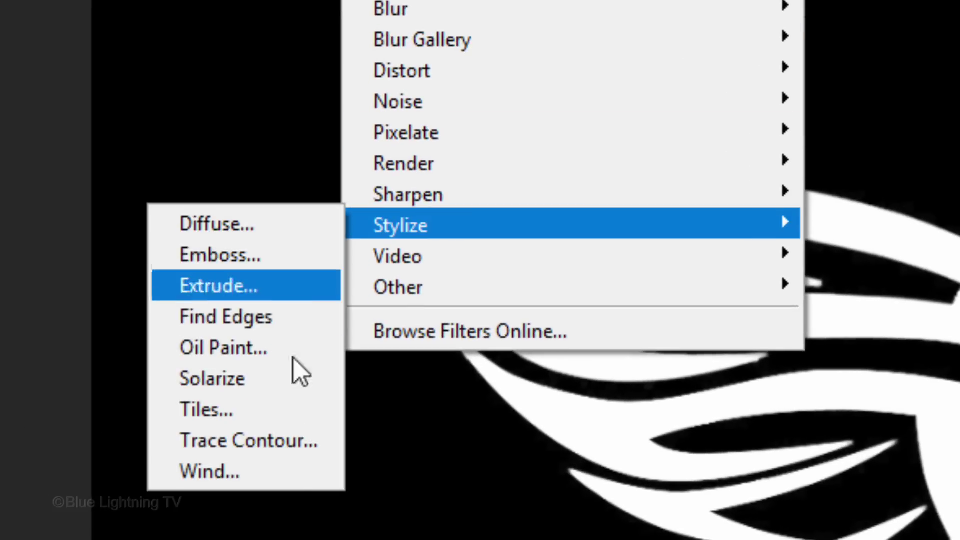
pyautogui.click(287, 470)
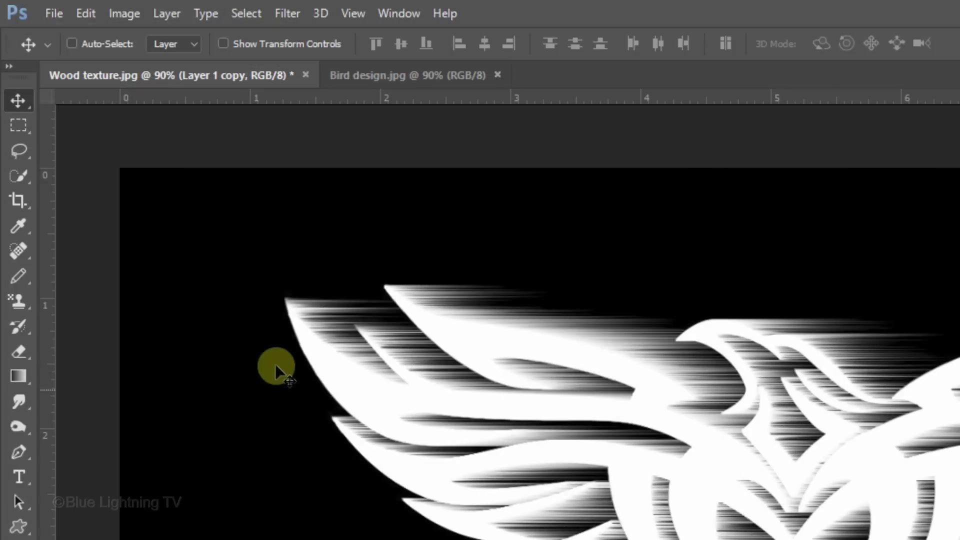
# Step: Apply a second Wind filter pass with the direction set to From the Right
pyautogui.click(292, 14)
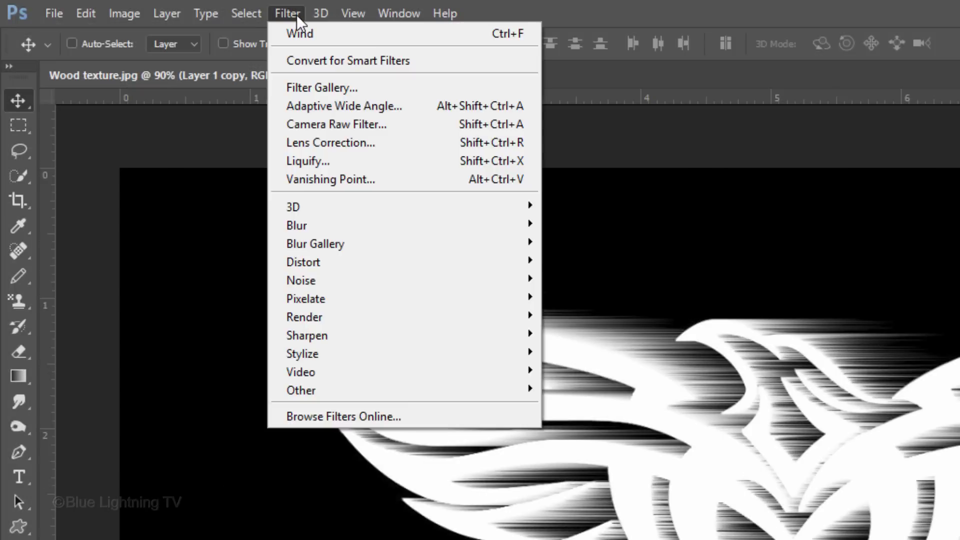
pyautogui.moveTo(288, 356)
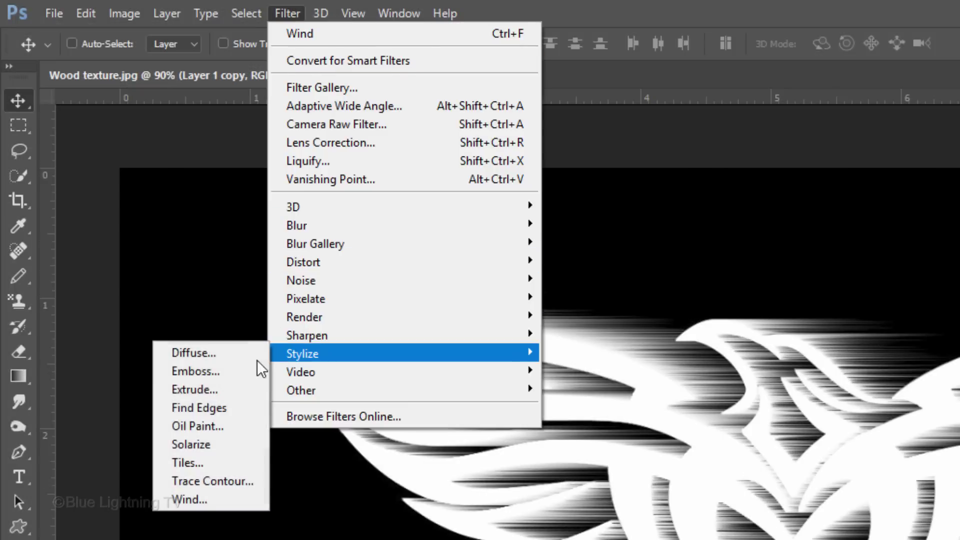
pyautogui.click(224, 494)
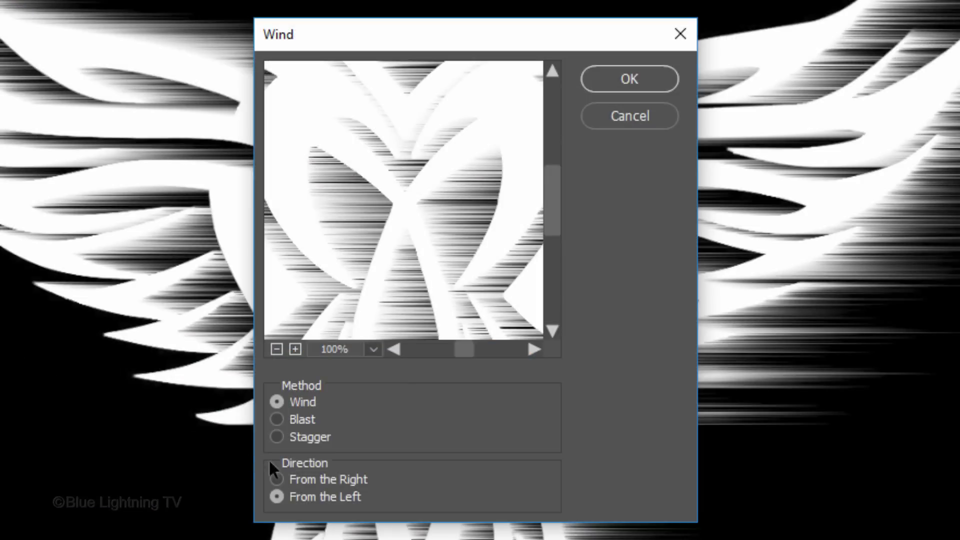
pyautogui.click(277, 479)
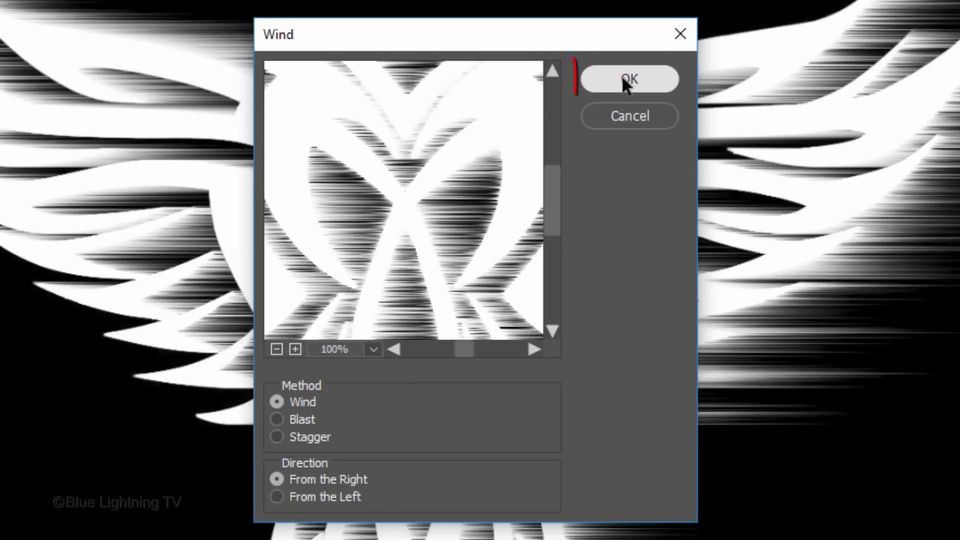
pyautogui.press('Return')
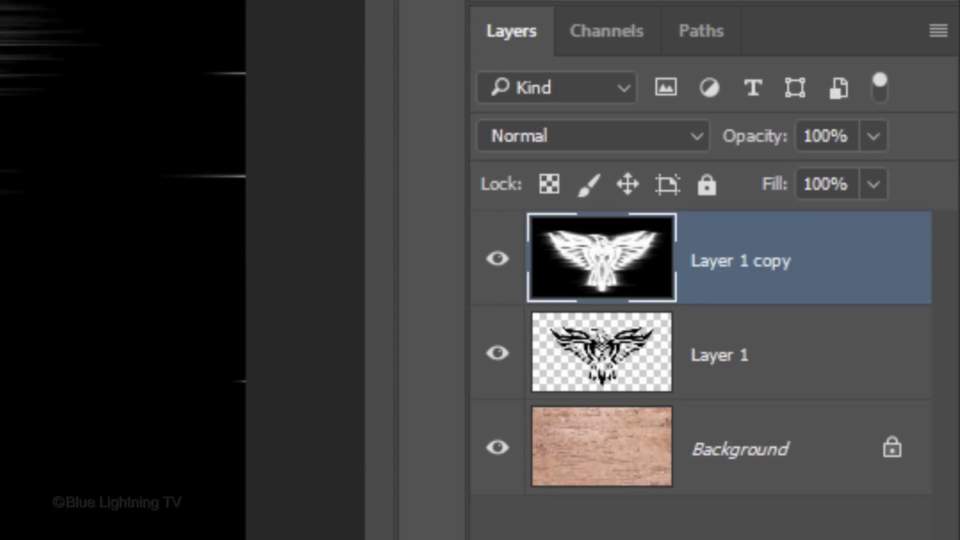
# Step: Invert Layer 1 copy back to black on white and apply a 1.0-pixel Gaussian Blur
pyautogui.hotkey('ctrl', 'i')
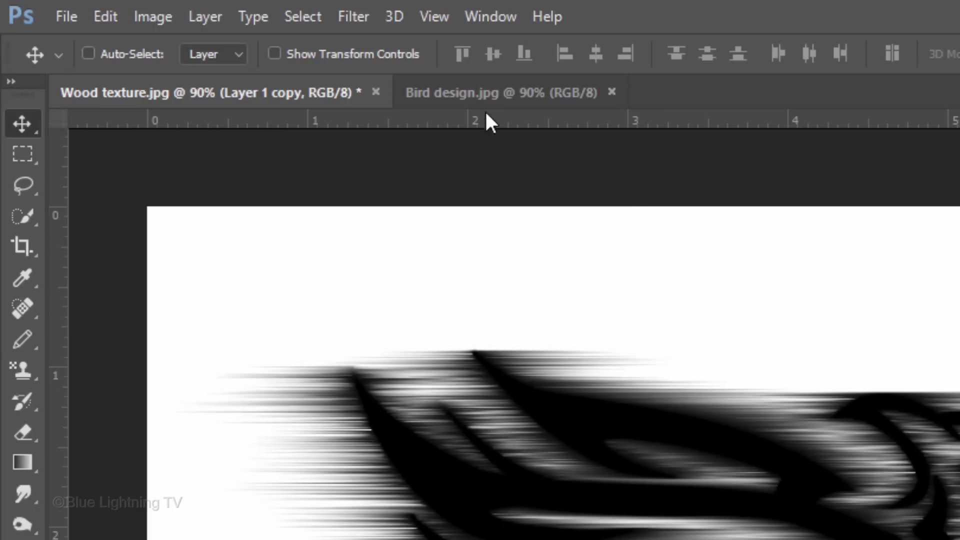
pyautogui.click(358, 15)
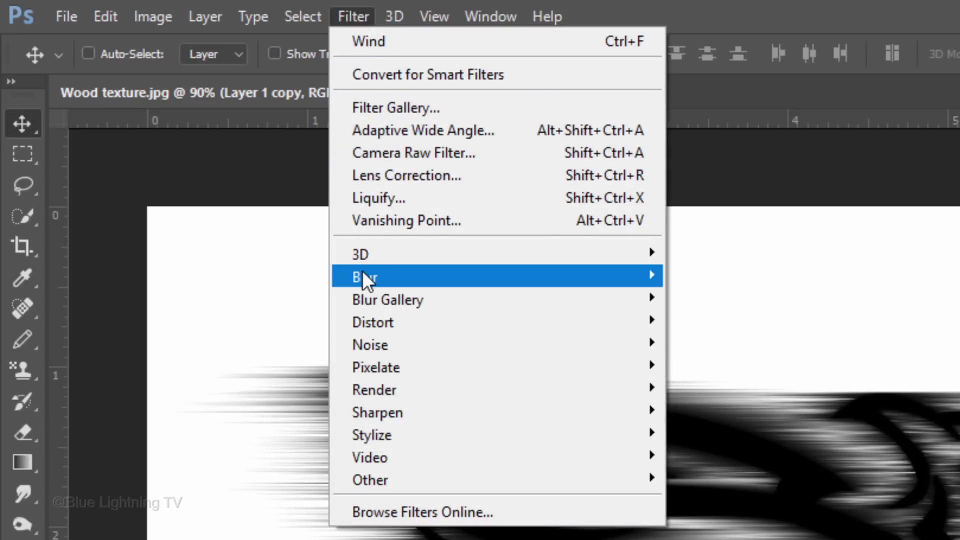
pyautogui.moveTo(364, 272)
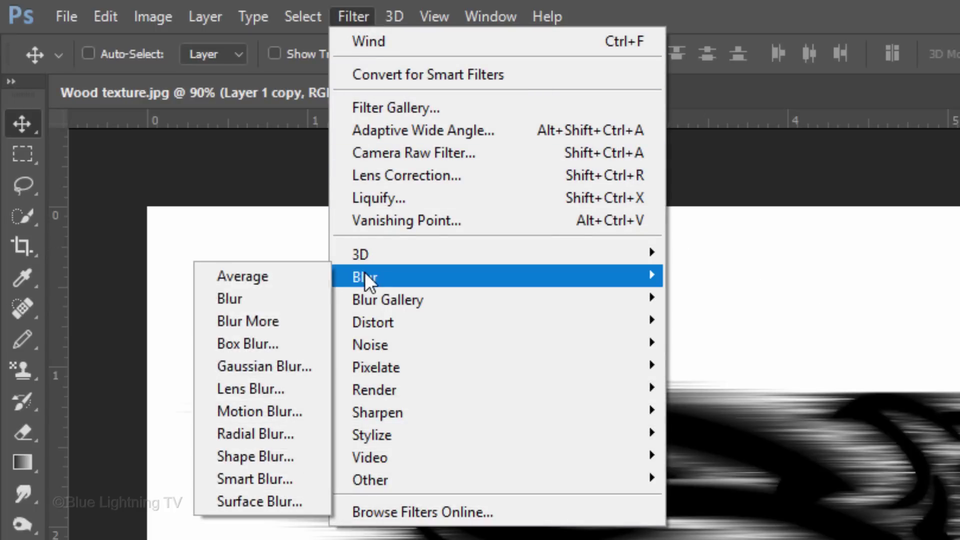
pyautogui.click(295, 365)
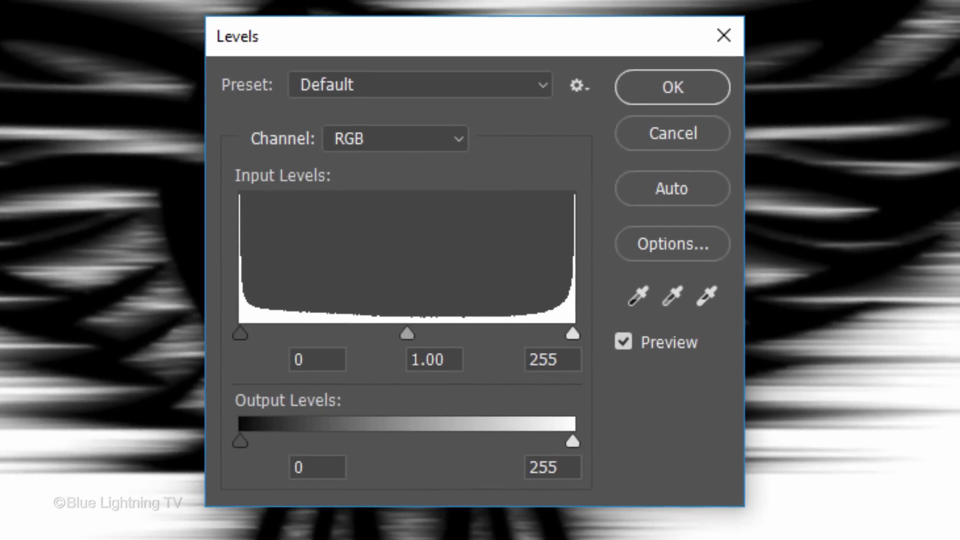
# Step: Set the Levels black output level to 72 to soften the blacks to grey
pyautogui.click(311, 468)
pyautogui.press('BackSpace')
pyautogui.write('72')
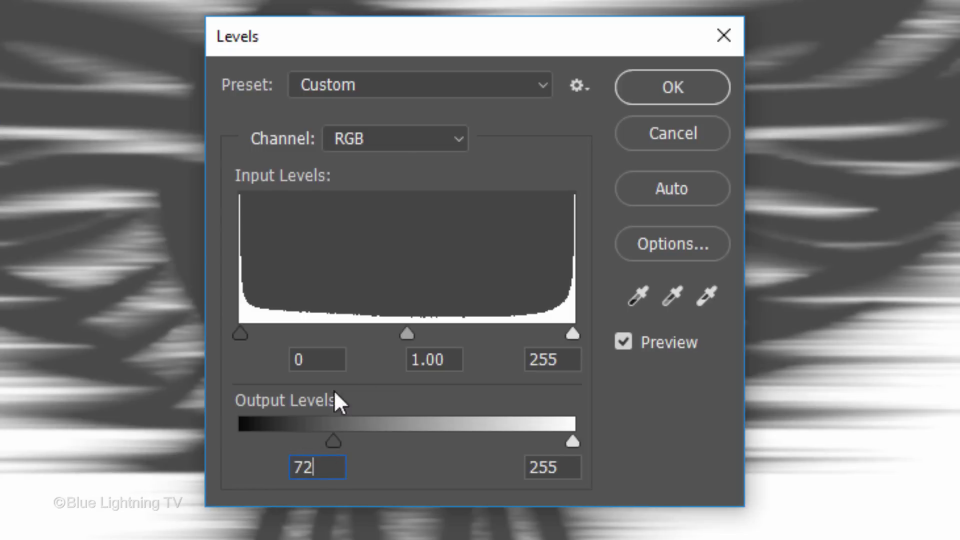
pyautogui.press('Return')
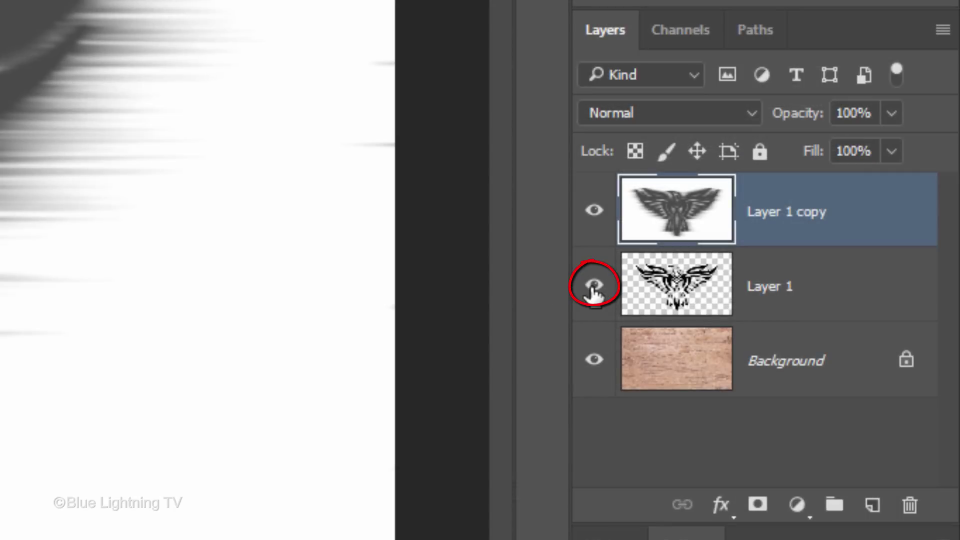
# Step: Hide Layer 1 and set Layer 1 copy to Color Burn at 60% opacity
pyautogui.click(594, 286)
pyautogui.click(637, 108)
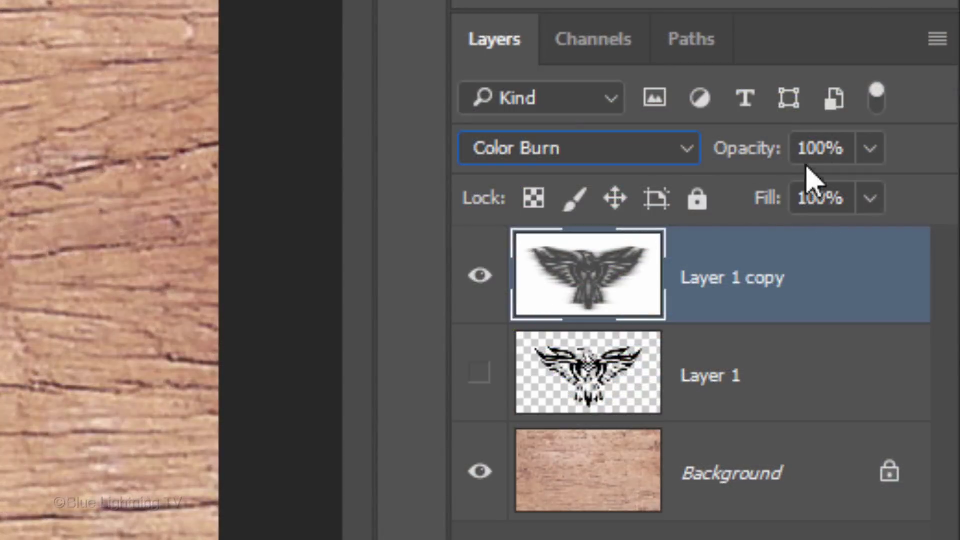
pyautogui.click(827, 148)
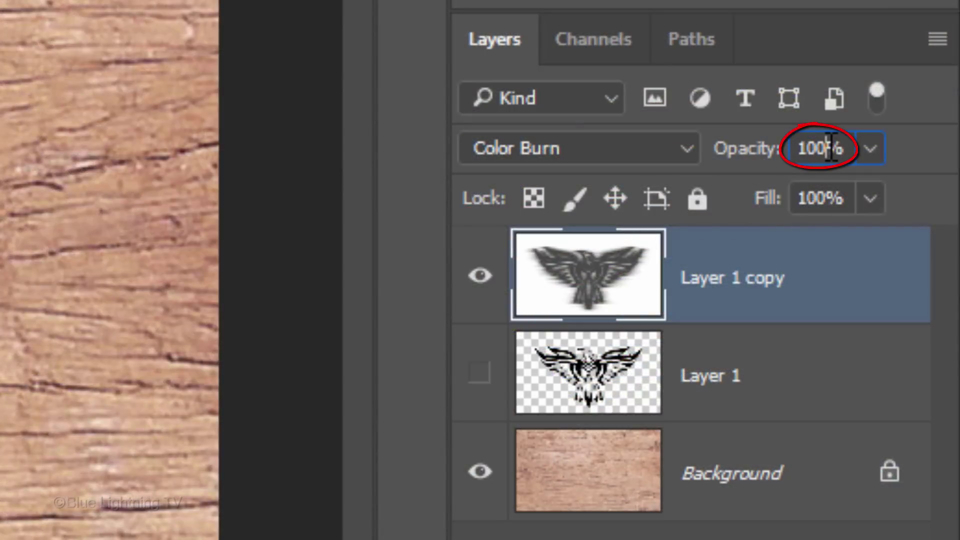
pyautogui.write('60')
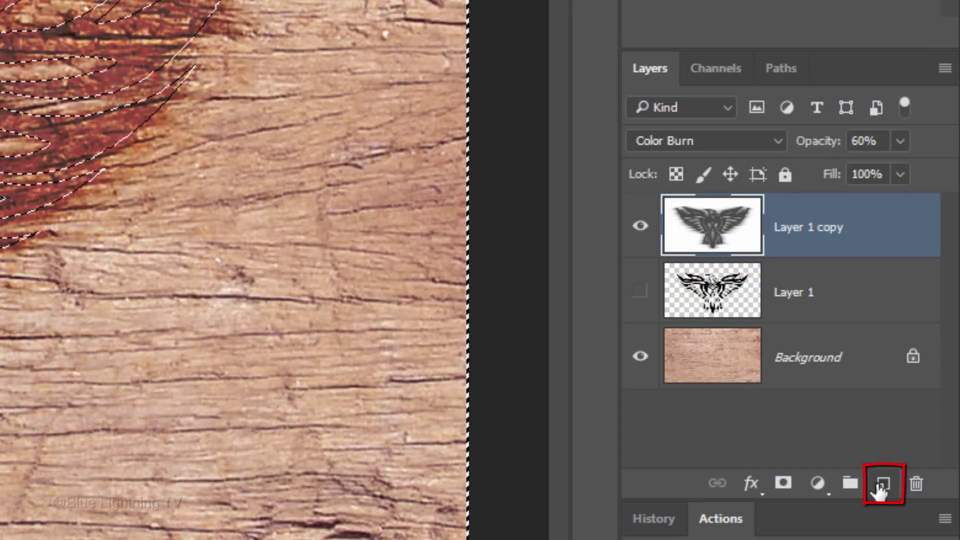
# Step: Add Layer 2 with a 2-pixel-feathered black bird shape and set its Fill to 40%
pyautogui.click(880, 492)
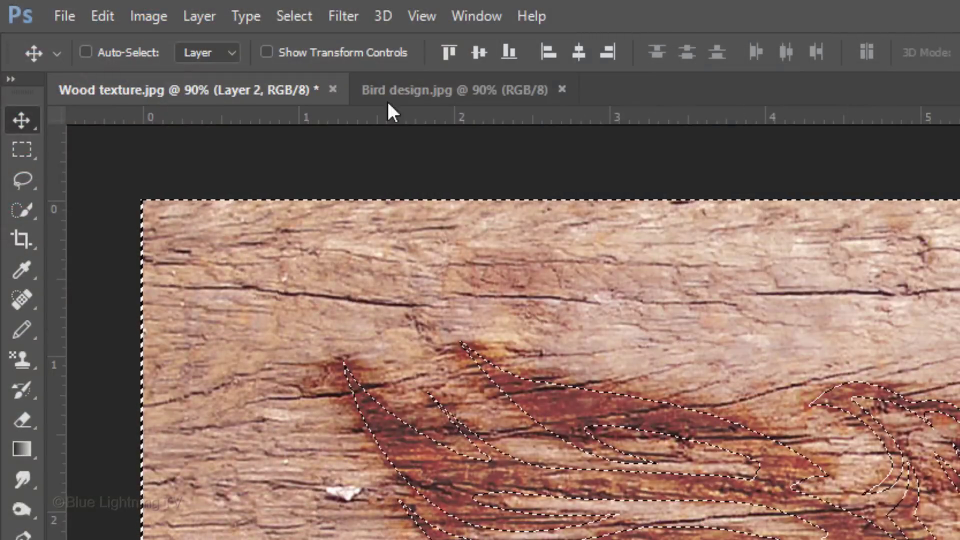
pyautogui.click(295, 16)
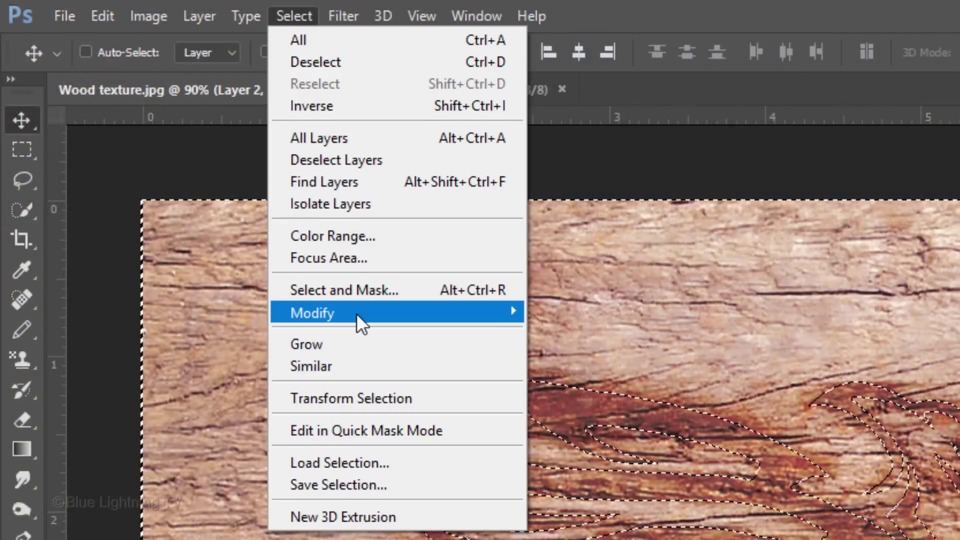
pyautogui.moveTo(356, 313)
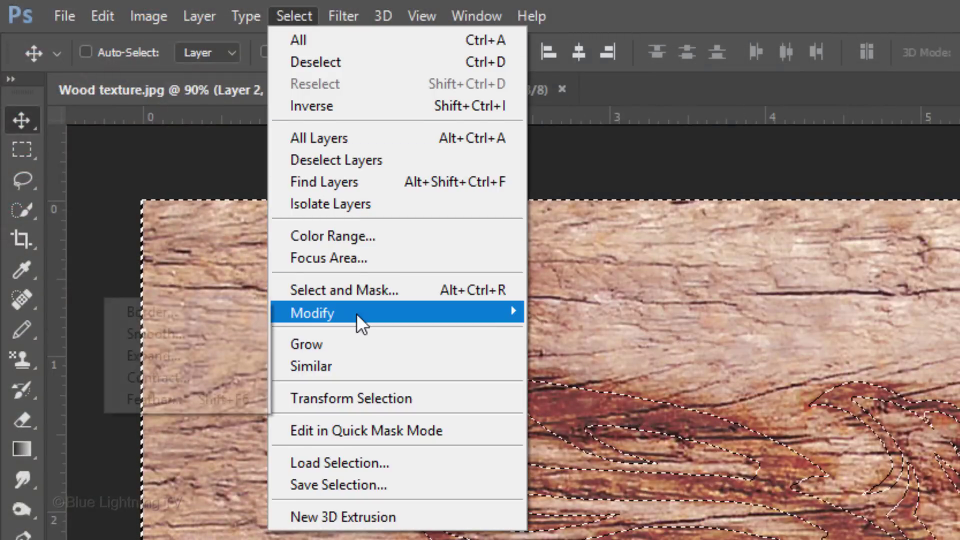
pyautogui.click(217, 396)
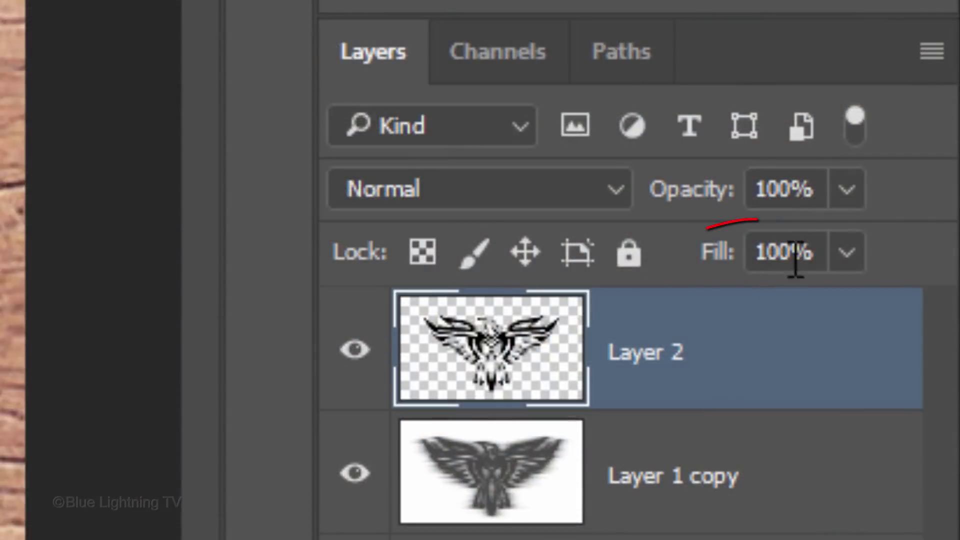
pyautogui.click(790, 254)
pyautogui.write('40')
pyautogui.press('Return')
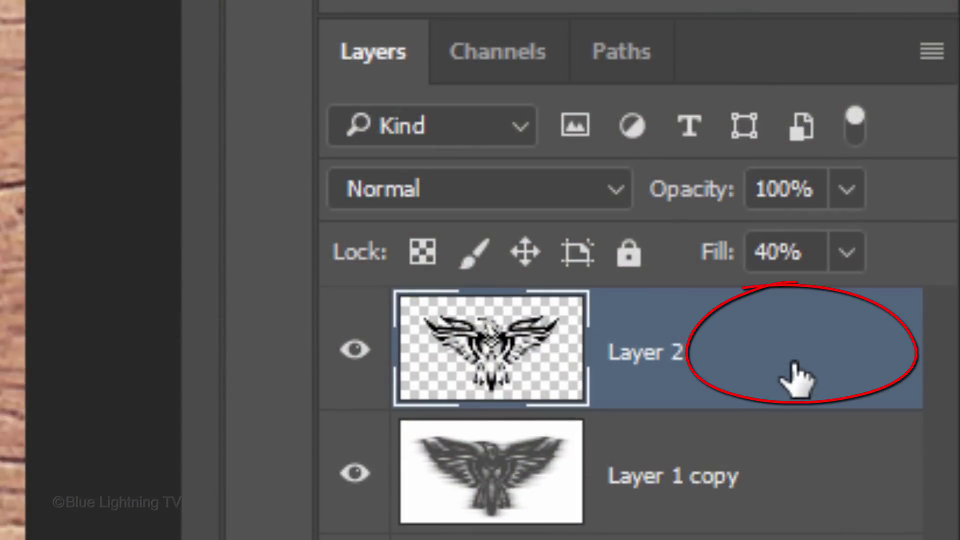
# Step: Give Layer 2 a 20 px Outer Bevel with no highlight and a 22% Linear Burn shadow
pyautogui.doubleClick(794, 367)
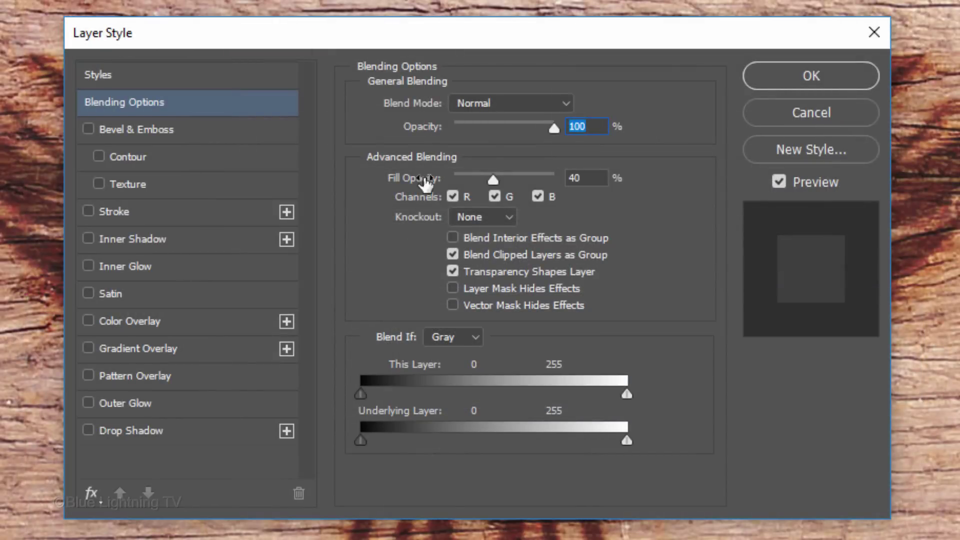
pyautogui.click(217, 131)
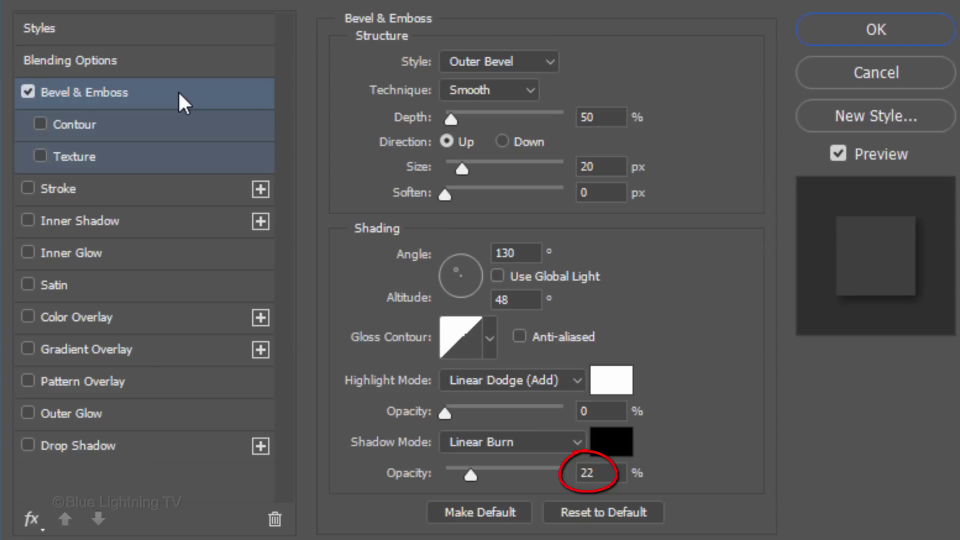
# Step: Give Layer 2 a Linear Burn inner shadow: 10% opacity, 147° angle, 5 px distance, 50 px size
pyautogui.click(173, 230)
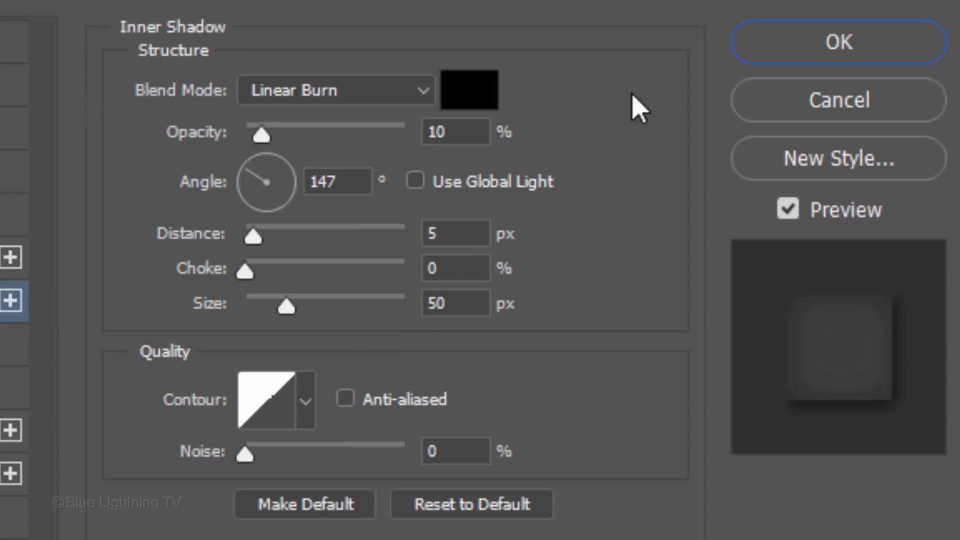
pyautogui.click(853, 44)
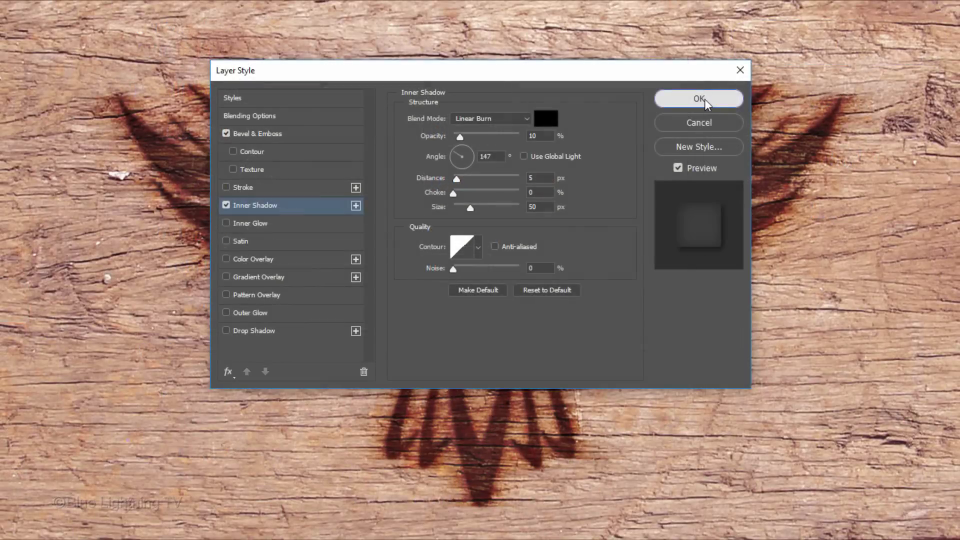